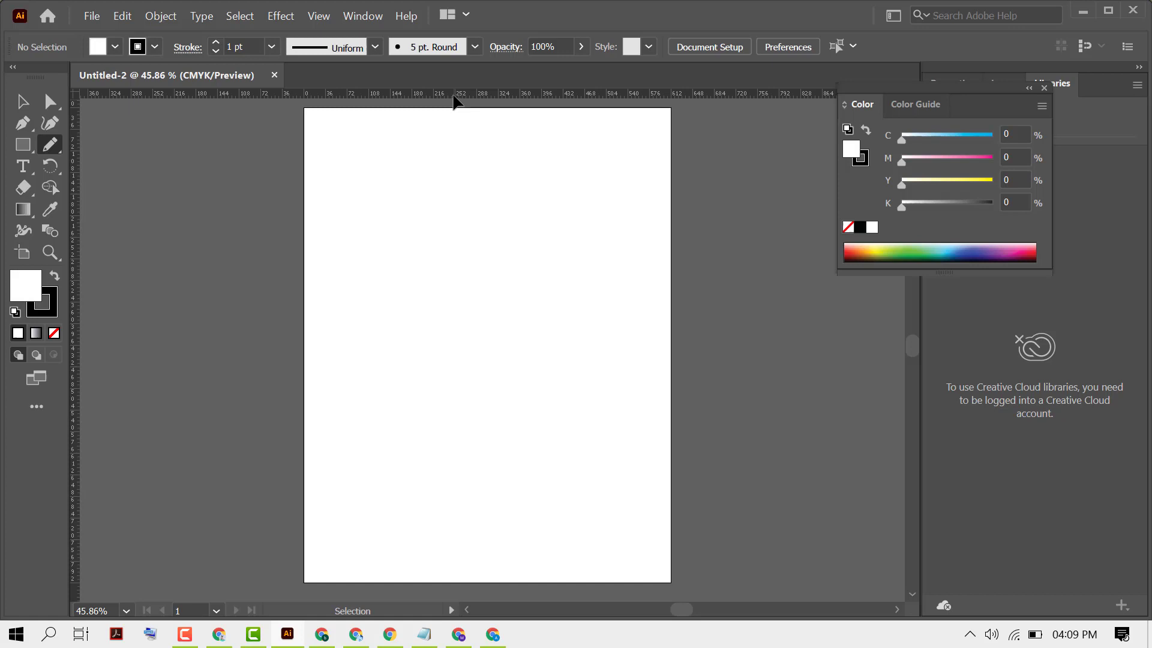
Step: Drag three horizontal guides from the top ruler and two vertical guides from the left ruler
{"action": "left_click_drag", "start_coordinate": [456, 95], "coordinate": [455, 232]}
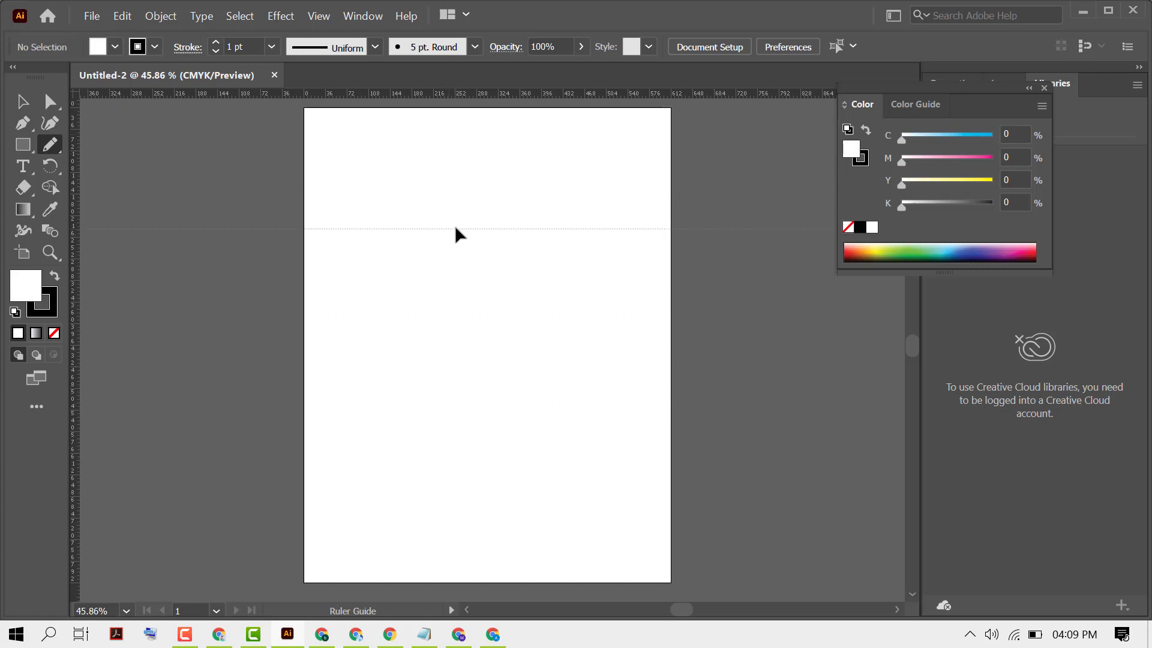
{"action": "mouse_move", "coordinate": [455, 232]}
{"action": "left_mouse_down"}
{"action": "mouse_move", "coordinate": [435, 311]}
{"action": "mouse_move", "coordinate": [434, 249]}
{"action": "left_mouse_up"}
{"action": "key", "text": "ctrl+semicolon"}
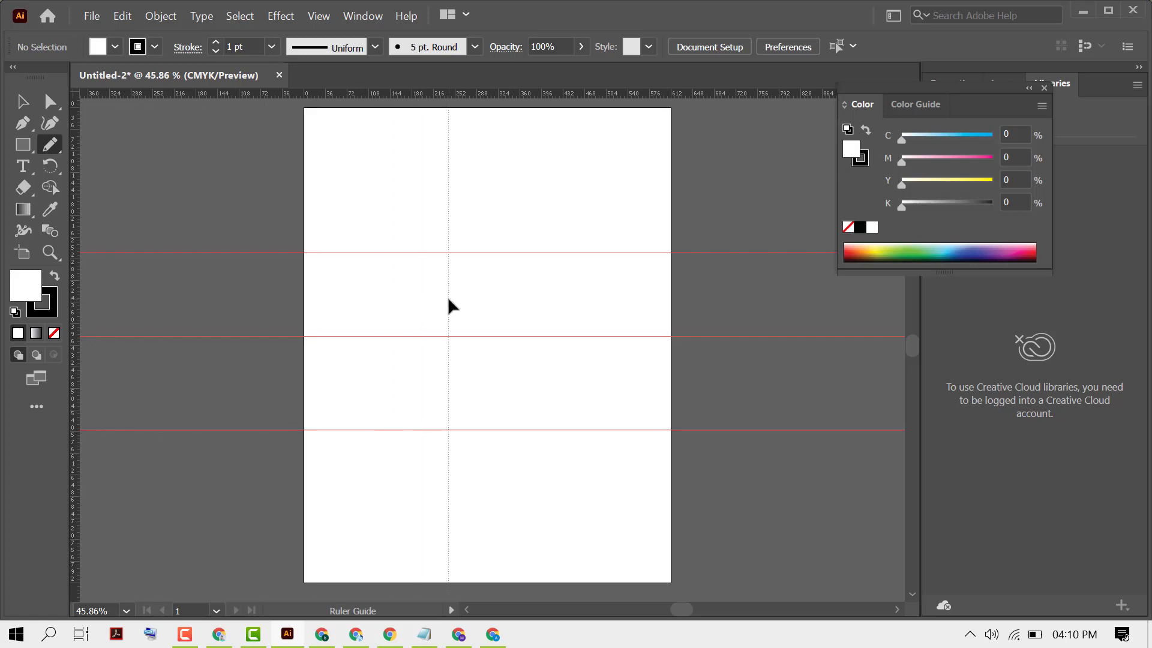
{"action": "left_click_drag", "start_coordinate": [91, 295], "coordinate": [447, 296]}
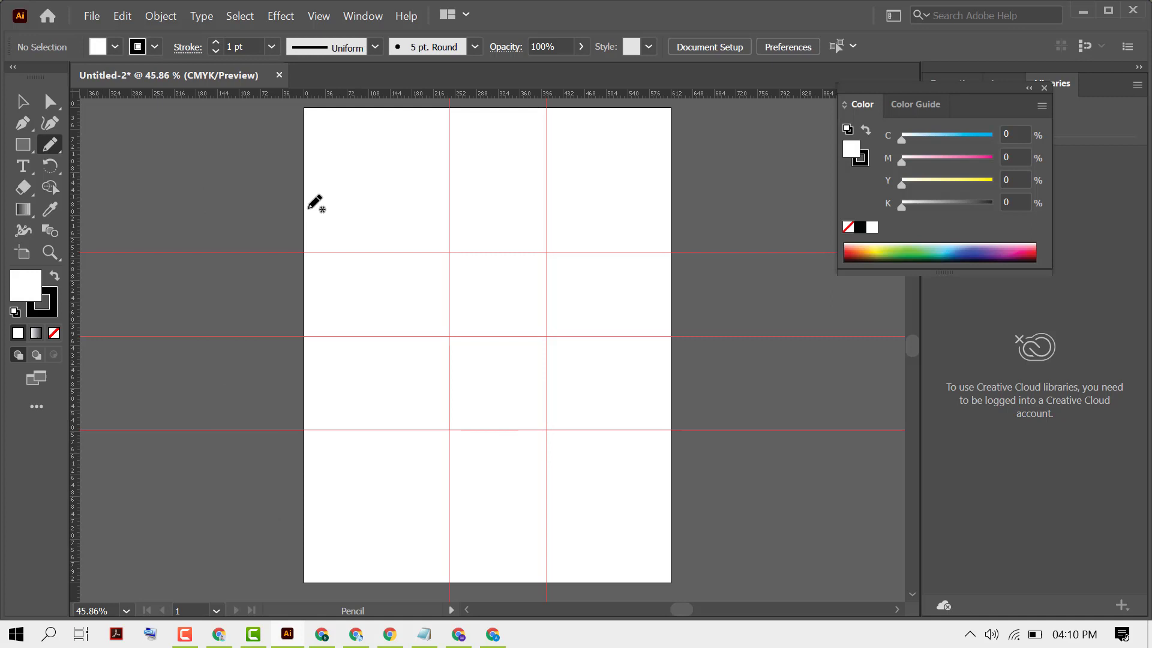
Step: Choose Hide Guides from the canvas context menu to hide the guide grid
{"action": "right_click", "coordinate": [340, 214]}
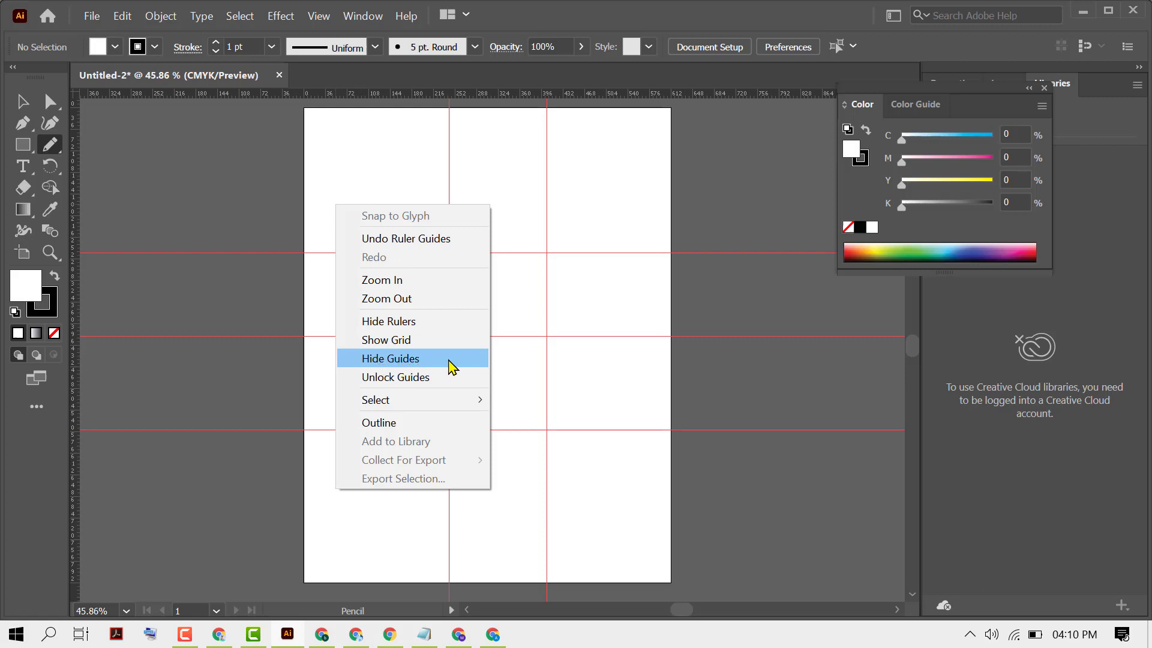
{"action": "left_click", "coordinate": [406, 364]}
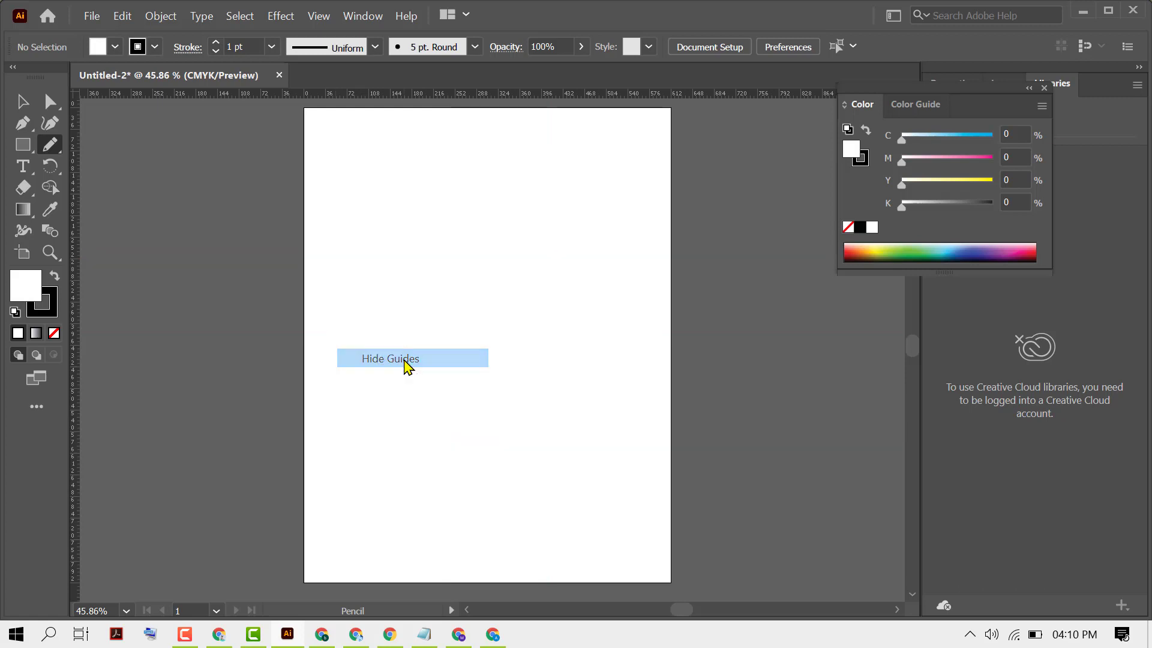